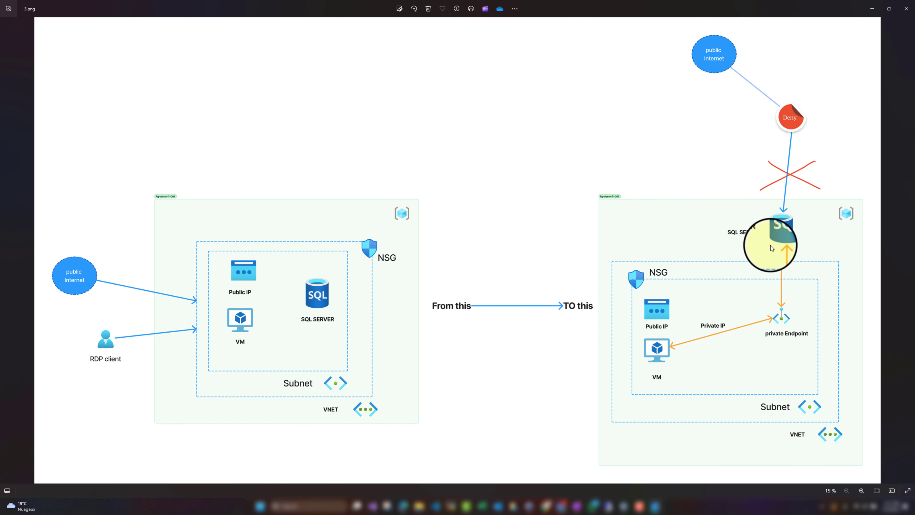
# Return to the Azure portal and save the SQL server's public network access as disabled
pyautogui.click(872, 8)
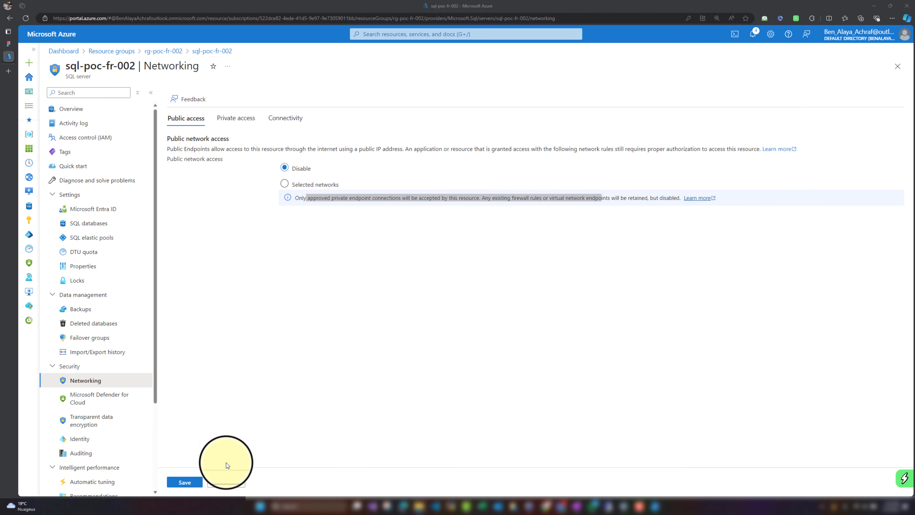
pyautogui.click(184, 481)
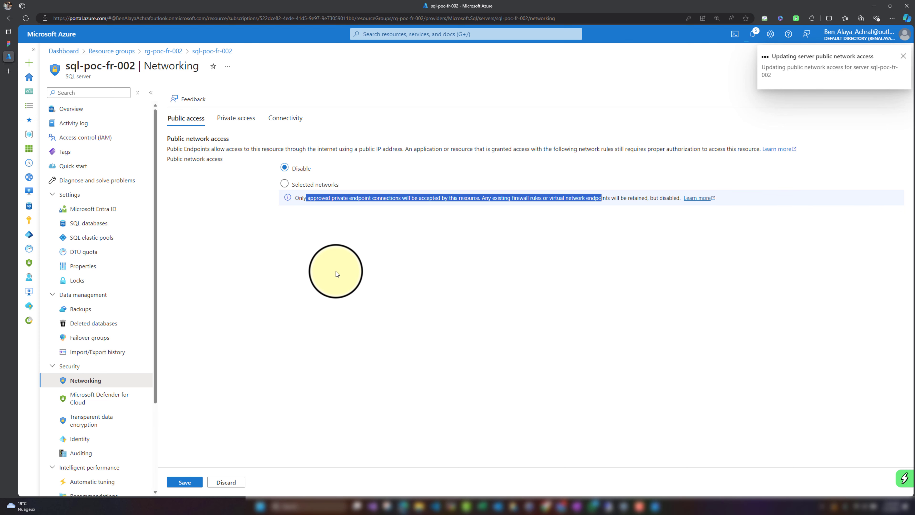
# Switch to SQL Server Management Studio in the vm-poc-fr-002 remote session and disconnect the SQL server from Object Explorer
pyautogui.click(608, 505)
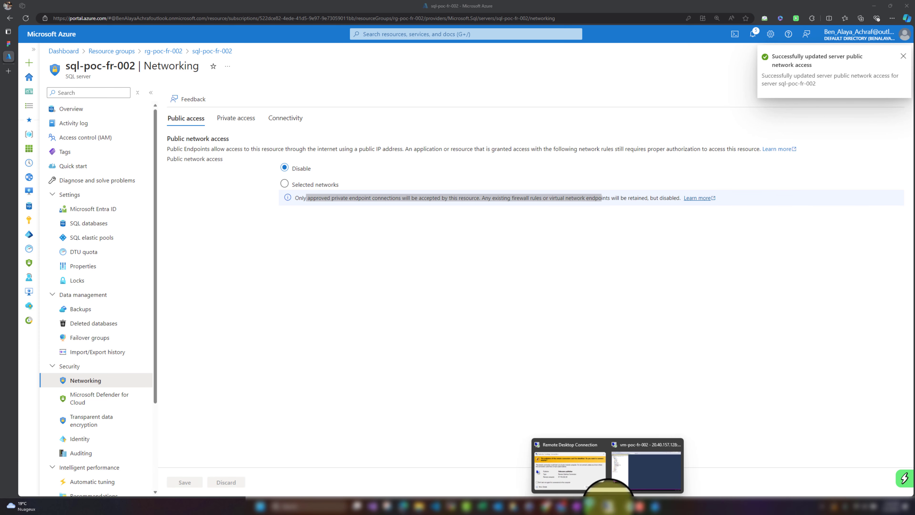
pyautogui.click(646, 468)
pyautogui.click(38, 52)
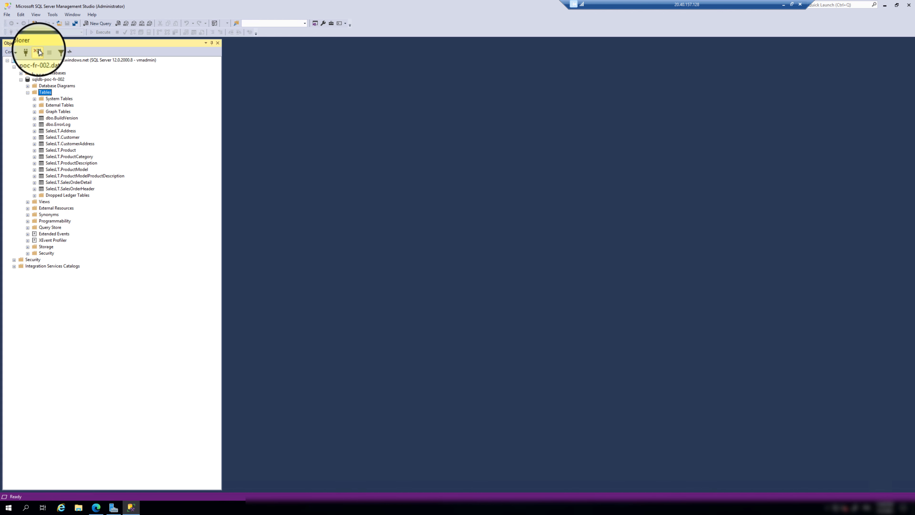
# Try to connect to sql-poc-fr-002.database.windows.net with SQL Server Authentication, entering the login password
pyautogui.click(30, 52)
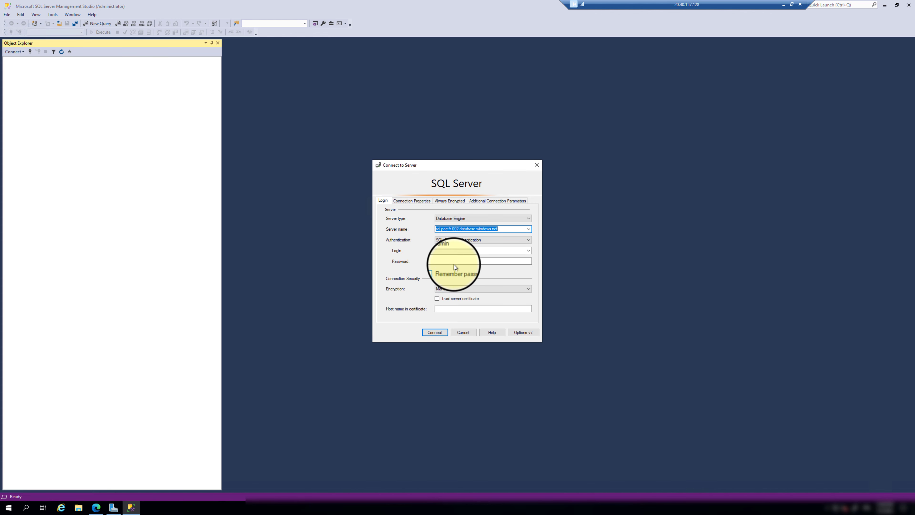
pyautogui.click(454, 262)
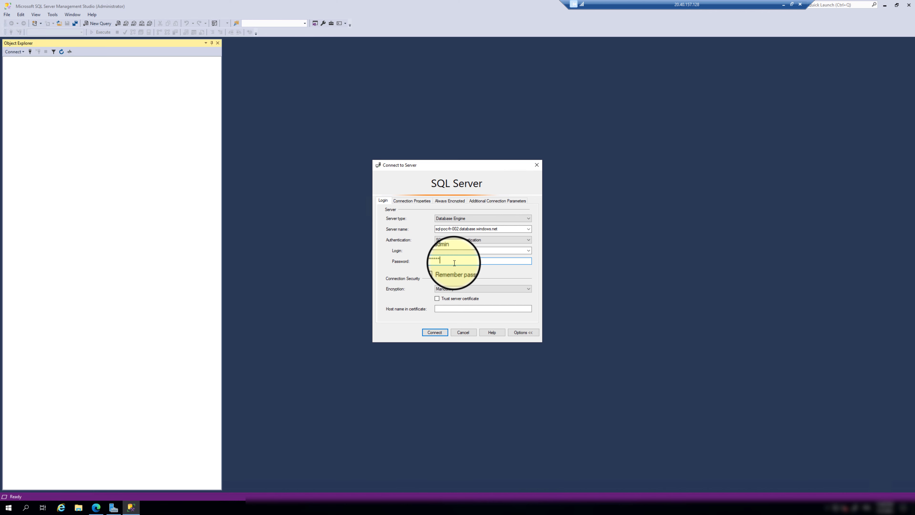
pyautogui.write('***')
pyautogui.press('Return')
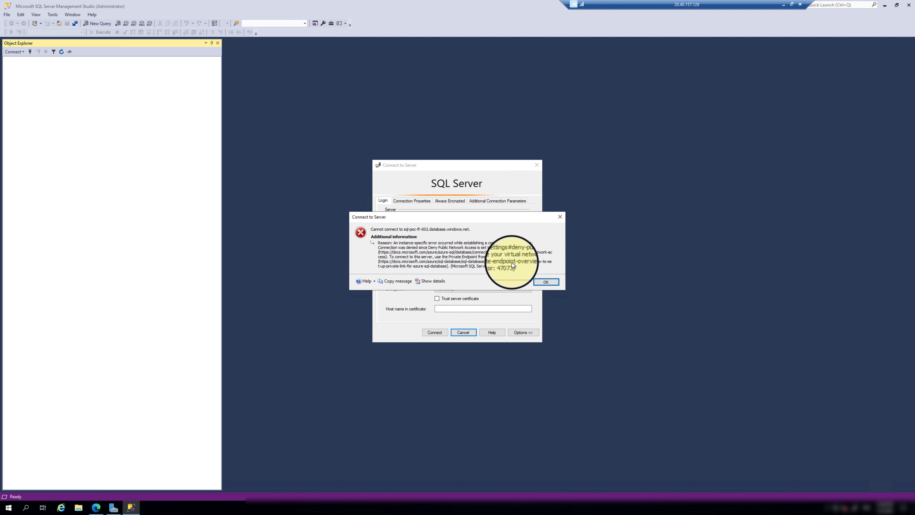
pyautogui.click(545, 284)
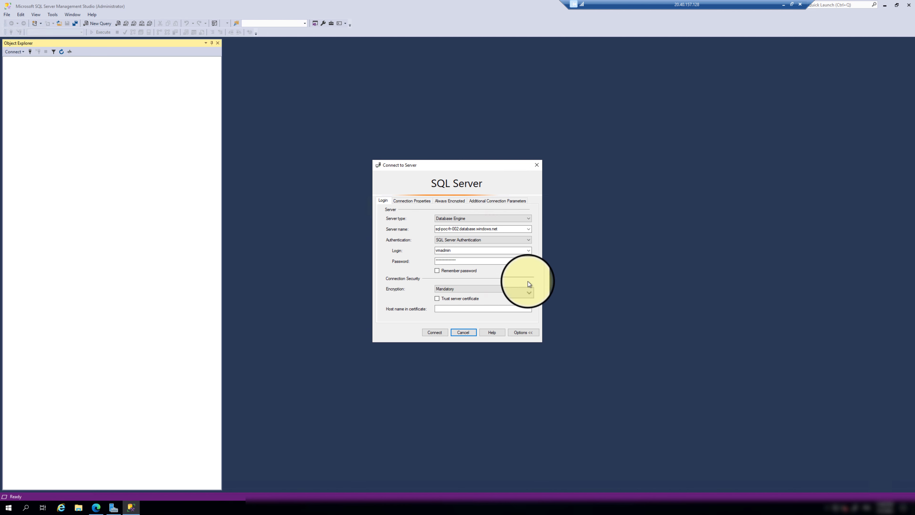
# Back in the Azure portal, start a private endpoint for the SQL server and name it pe-poc-fr-002
pyautogui.click(781, 6)
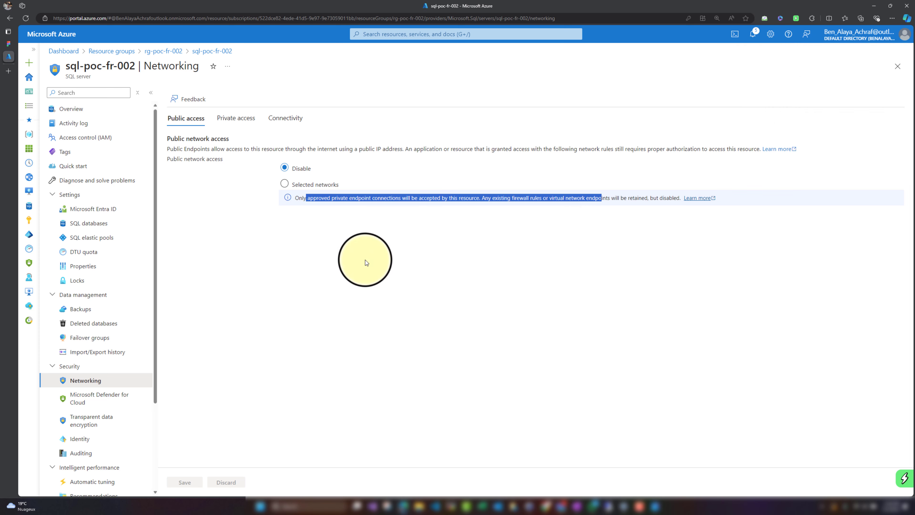
pyautogui.click(244, 122)
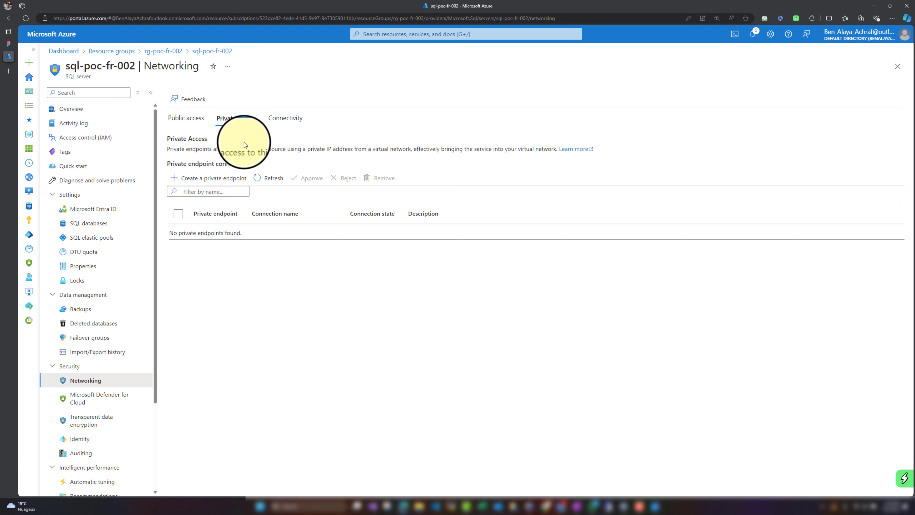
pyautogui.click(222, 178)
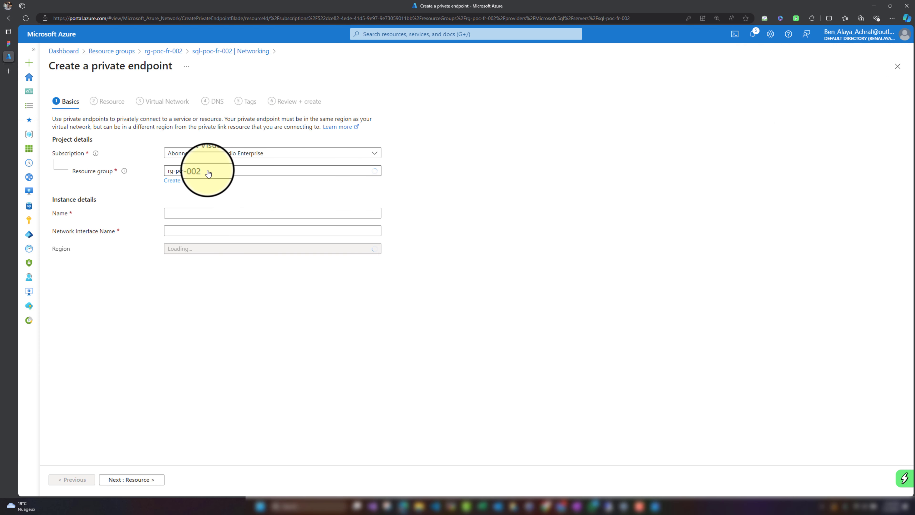
pyautogui.click(206, 214)
pyautogui.write('pe')
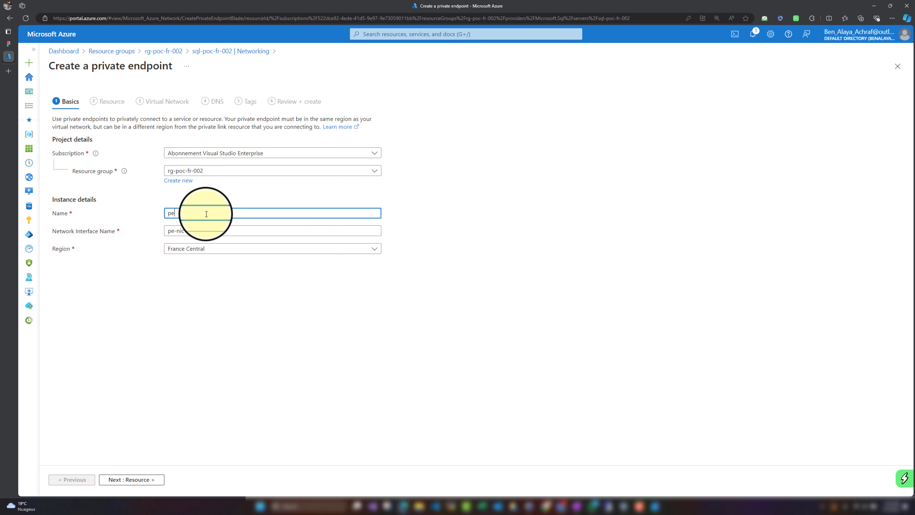
pyautogui.write('-poc')
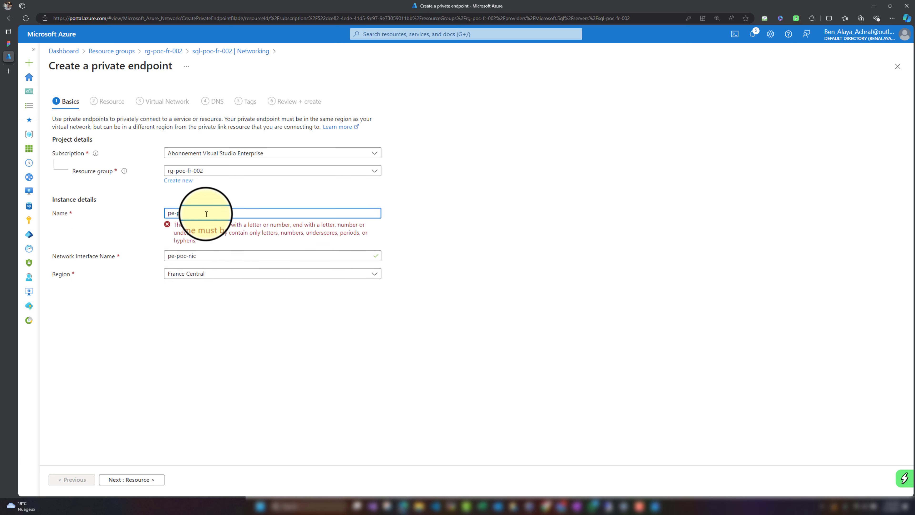
pyautogui.write('-fr-002')
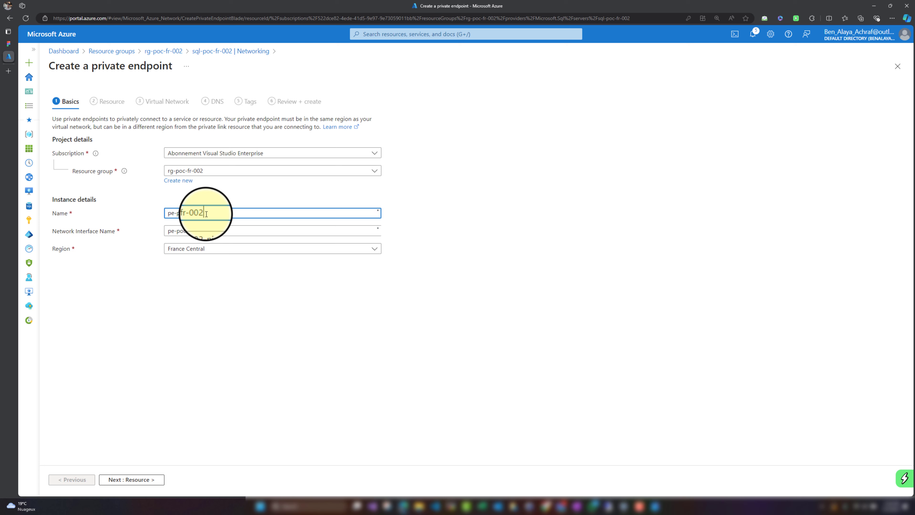
pyautogui.click(134, 480)
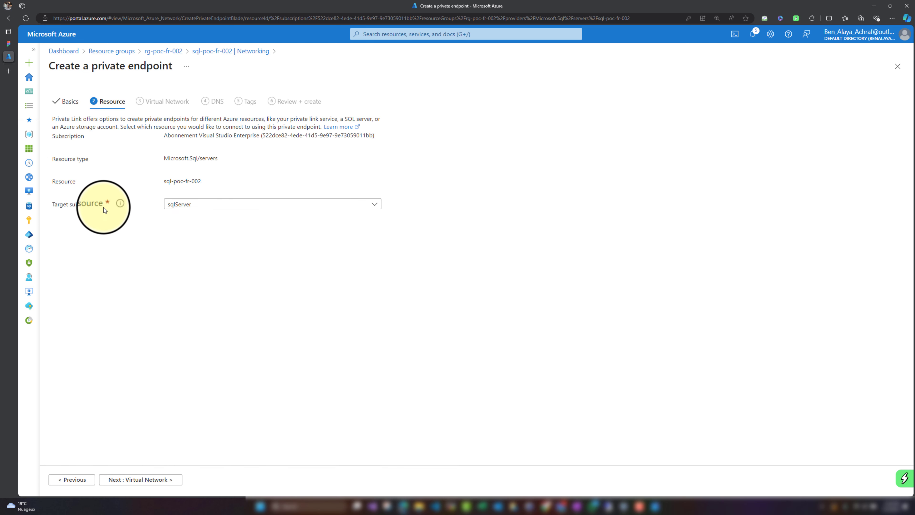
# Choose sqlServer as the endpoint's target sub-resource and subnet001 of vnet-poc-fr-002 as its subnet
pyautogui.click(181, 204)
pyautogui.click(184, 217)
pyautogui.click(153, 480)
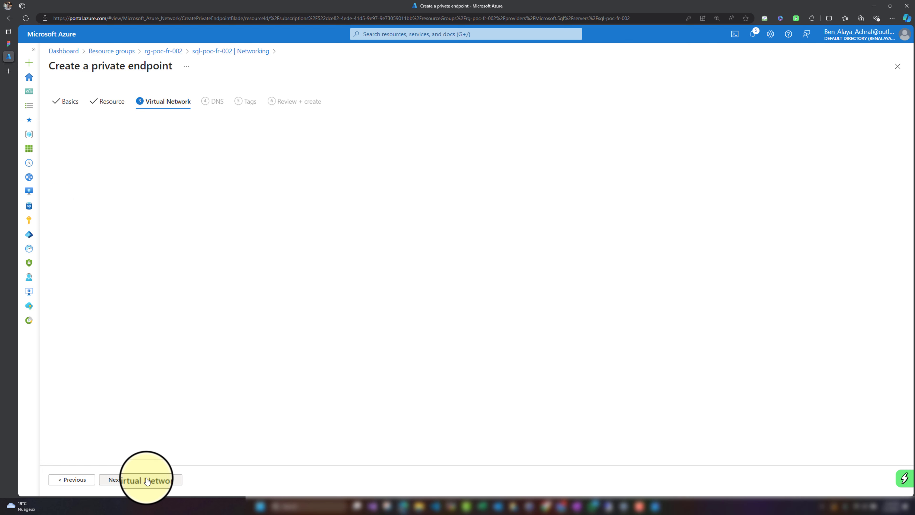
pyautogui.click(234, 158)
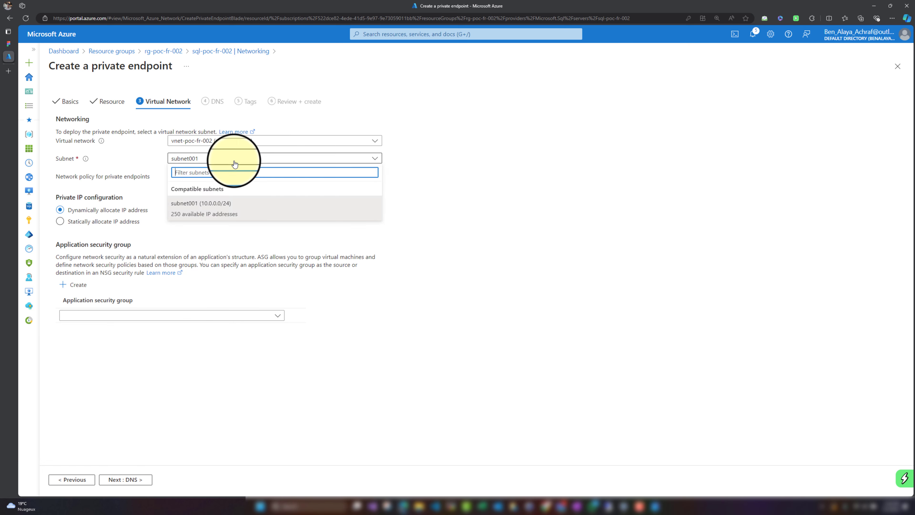
pyautogui.click(209, 212)
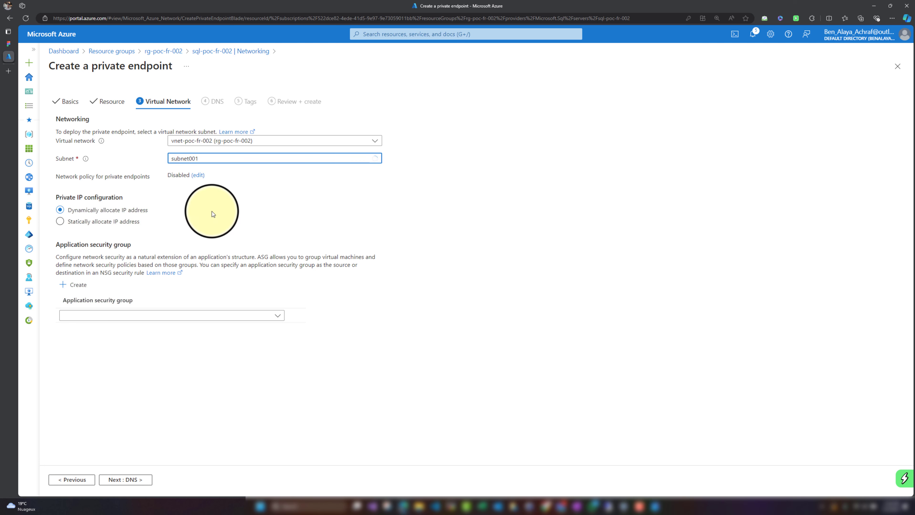
pyautogui.click(130, 223)
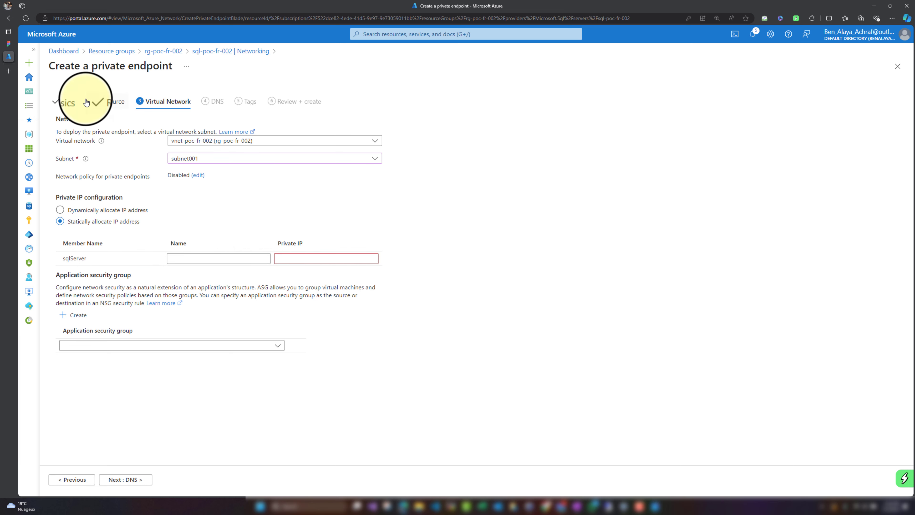
pyautogui.click(78, 107)
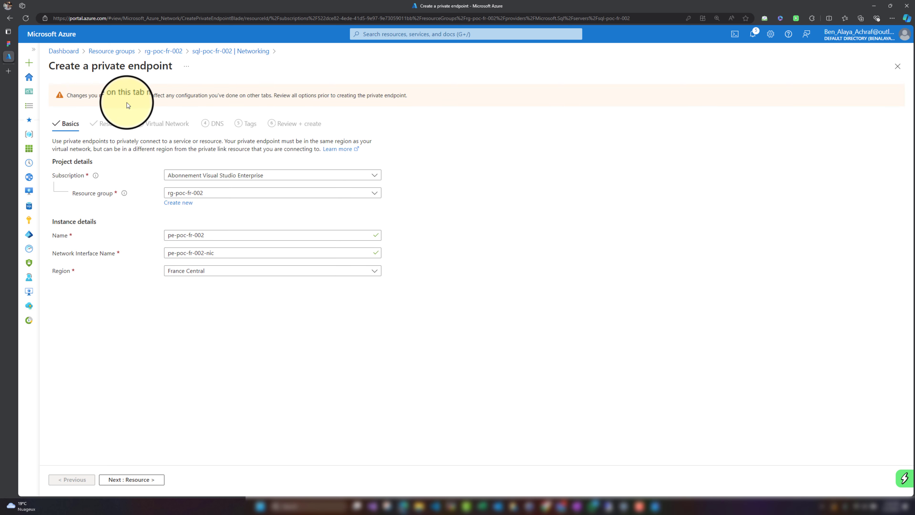
pyautogui.click(141, 480)
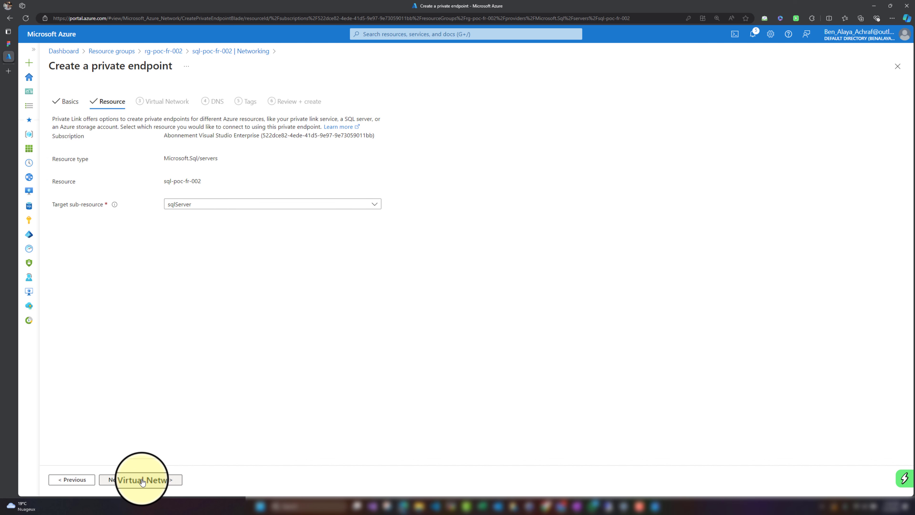
pyautogui.click(142, 480)
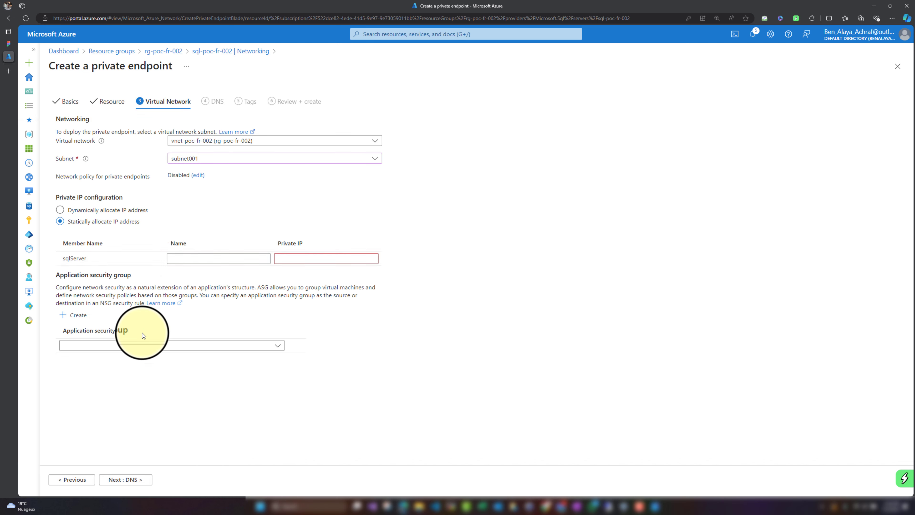
pyautogui.click(110, 209)
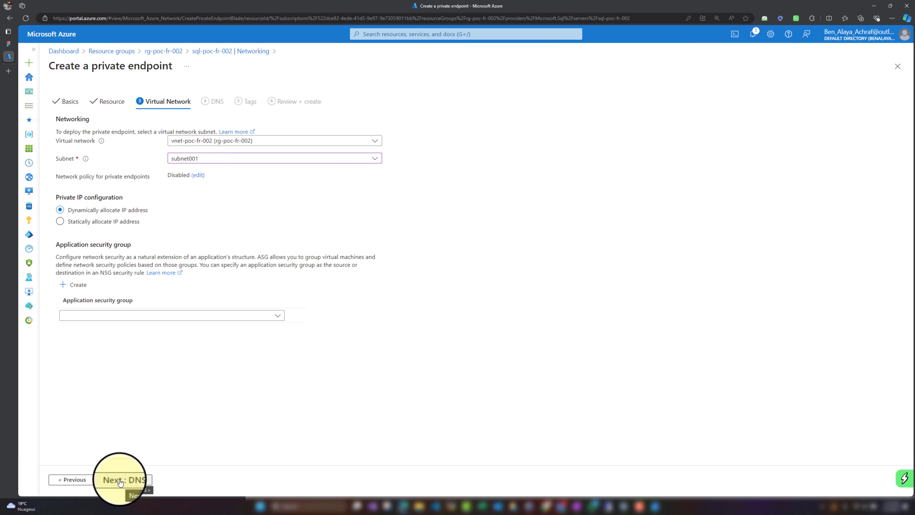
# Accept the private DNS zone integration without tags, create the private endpoint and refresh its deployment status
pyautogui.click(187, 315)
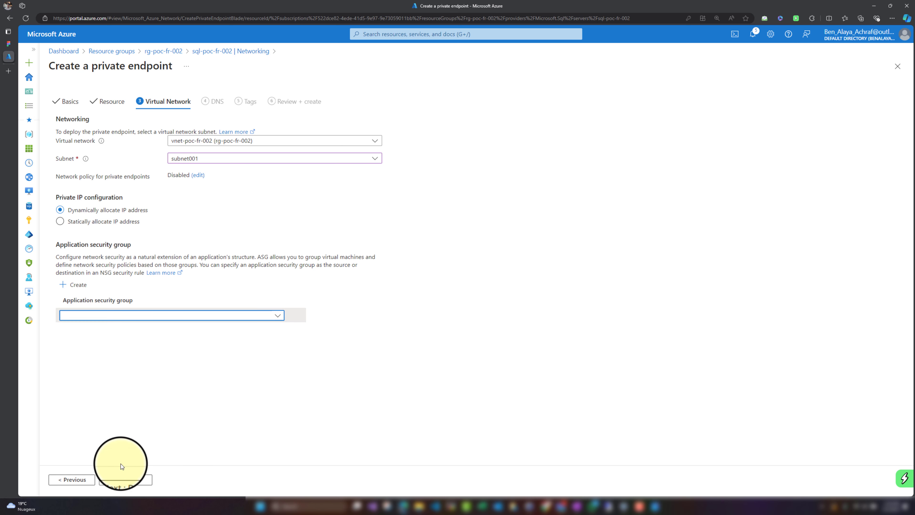
pyautogui.click(128, 480)
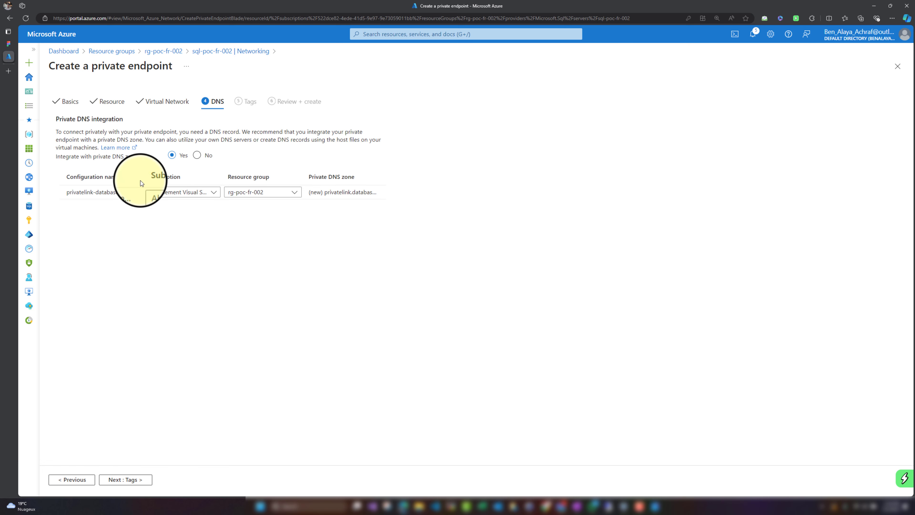
pyautogui.click(128, 479)
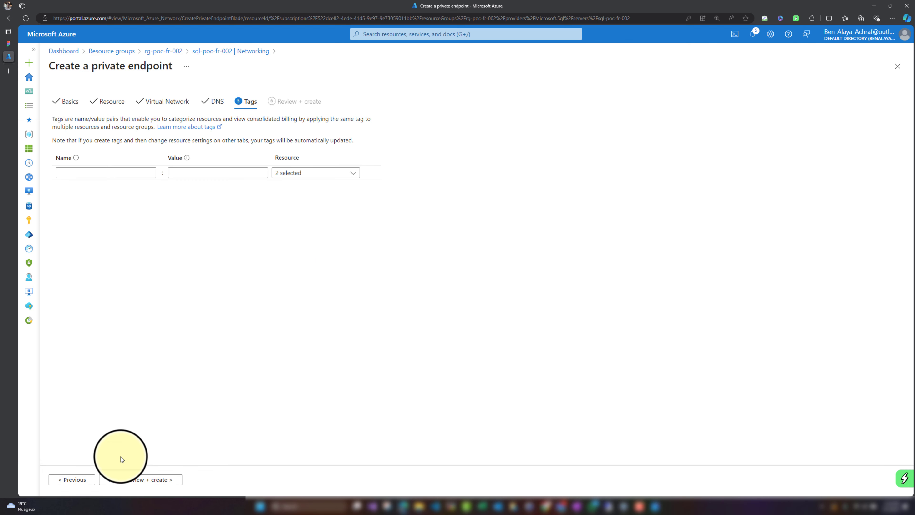
pyautogui.click(129, 483)
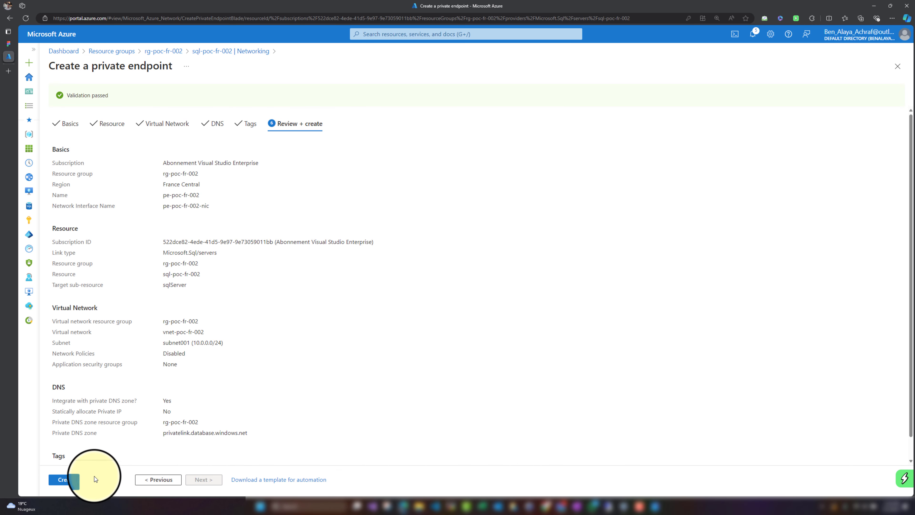
pyautogui.click(78, 481)
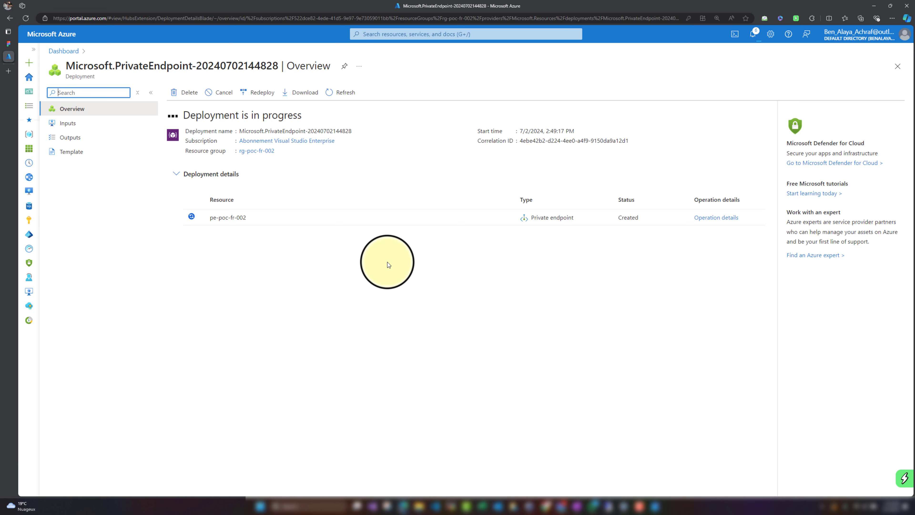
pyautogui.click(341, 92)
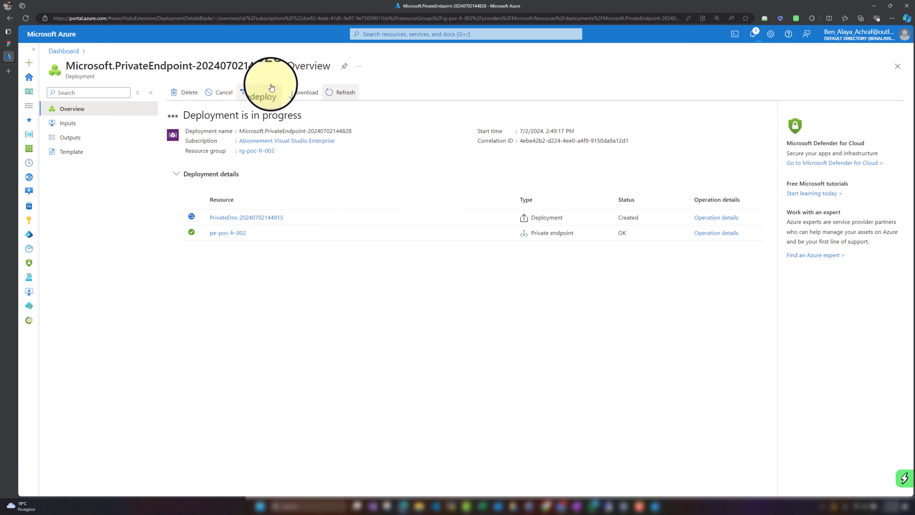
pyautogui.click(345, 93)
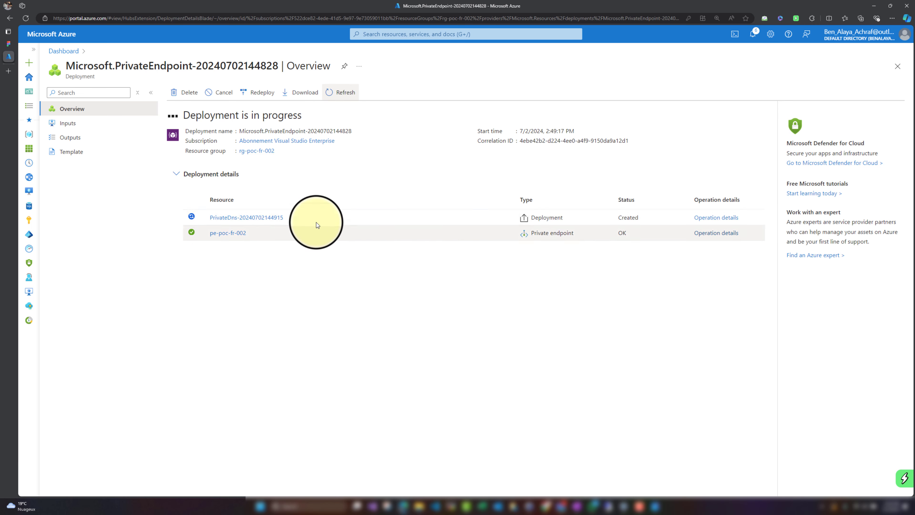
# In rg-poc-fr-002, open vnet-poc-fr-002 and check its private endpoints and the IP address of the connected device pe-poc-fr-002-nic
pyautogui.click(259, 150)
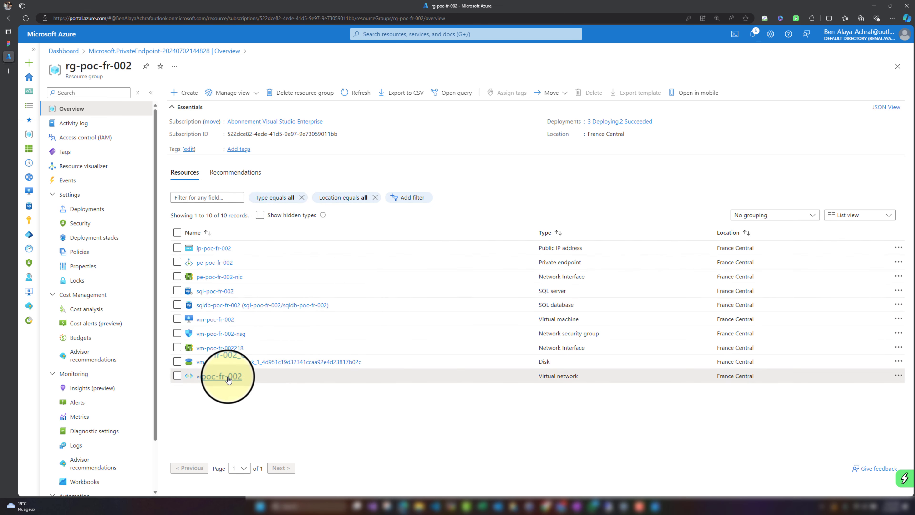
pyautogui.click(220, 376)
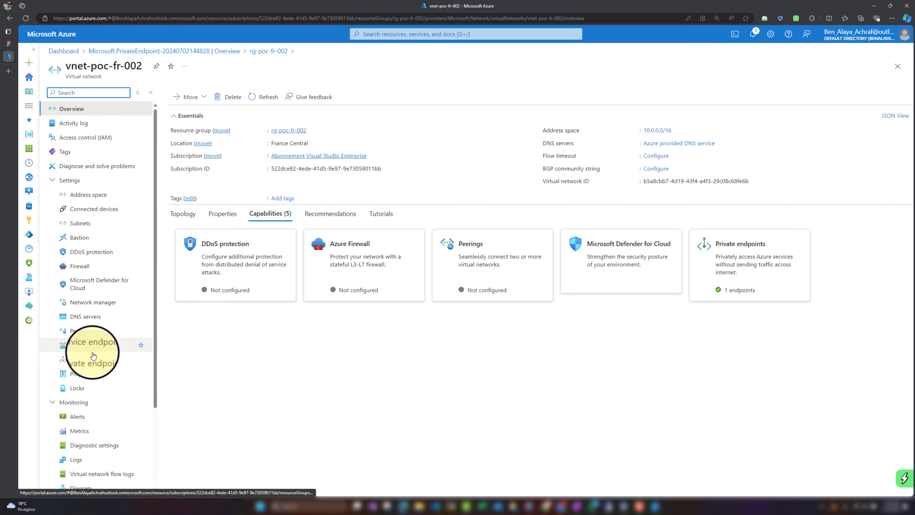
pyautogui.click(95, 360)
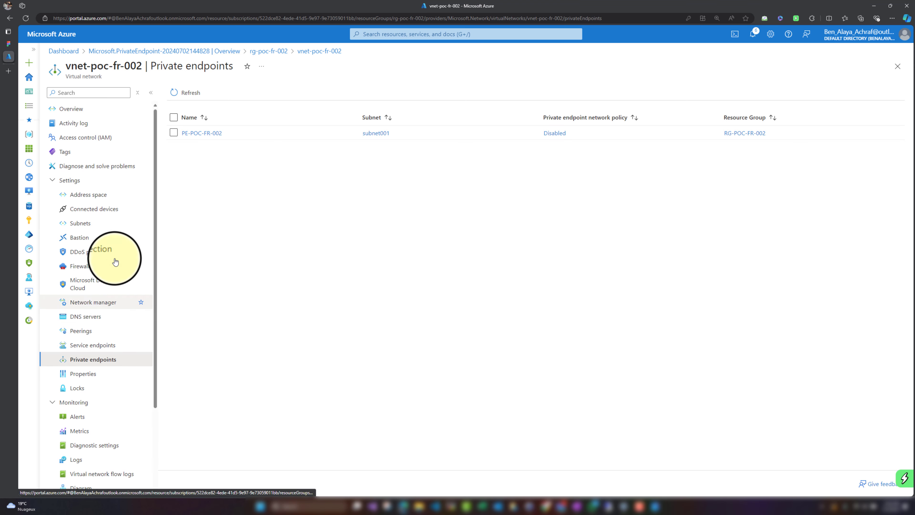
pyautogui.click(110, 209)
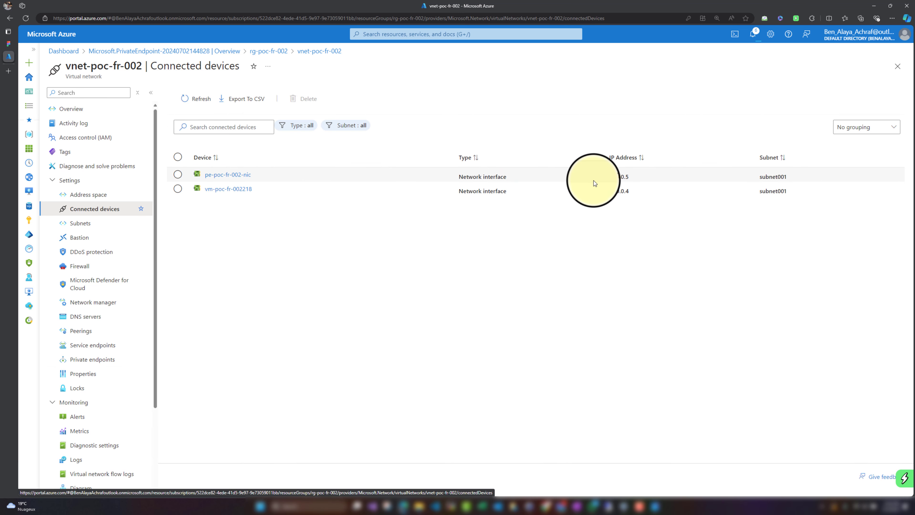
pyautogui.doubleClick(609, 176)
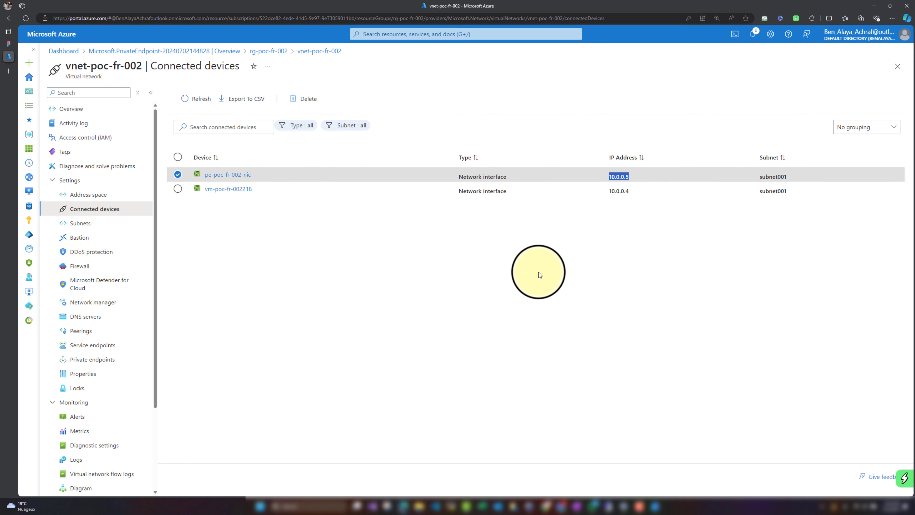
# Leave the virtual network, refresh resource group rg-poc-fr-002 and check the status of its deployments
pyautogui.click(477, 272)
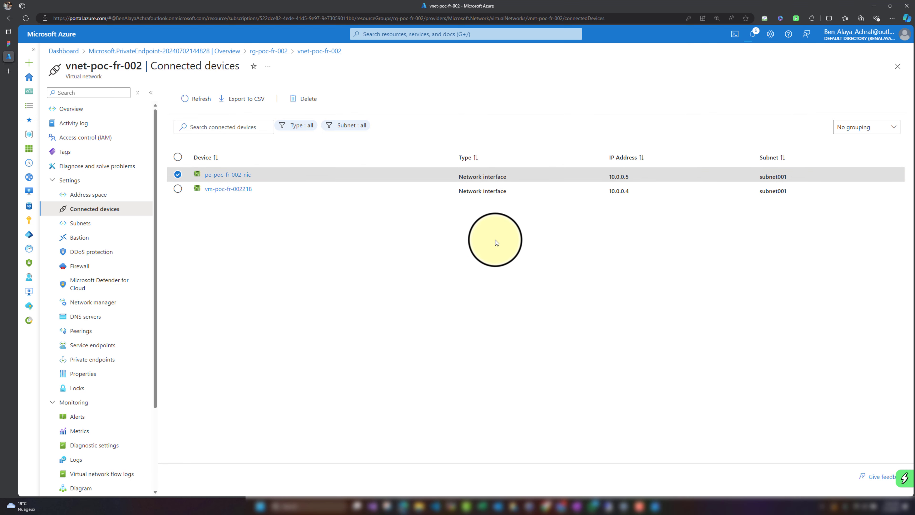
pyautogui.click(897, 67)
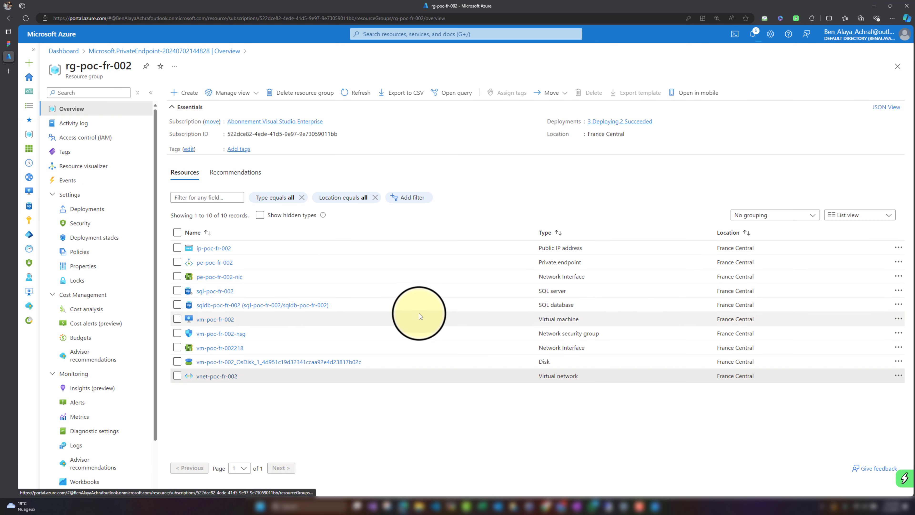
pyautogui.click(363, 94)
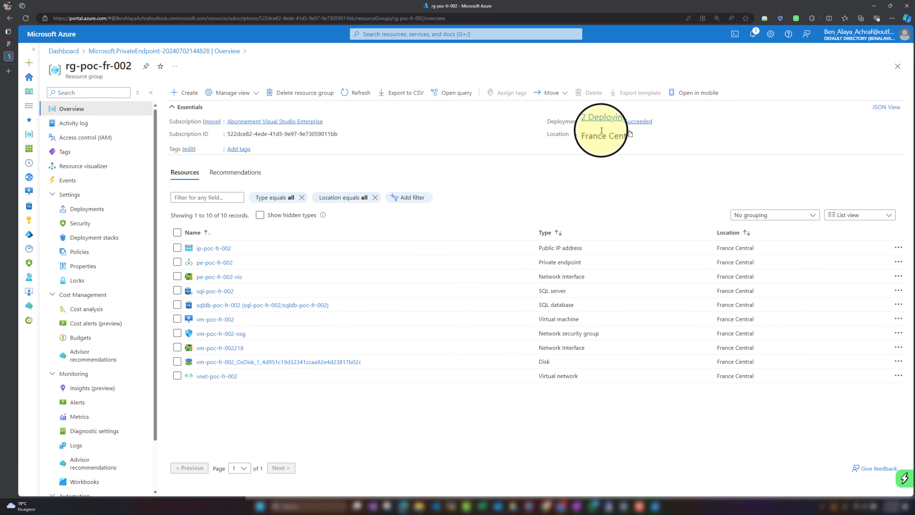
pyautogui.click(609, 122)
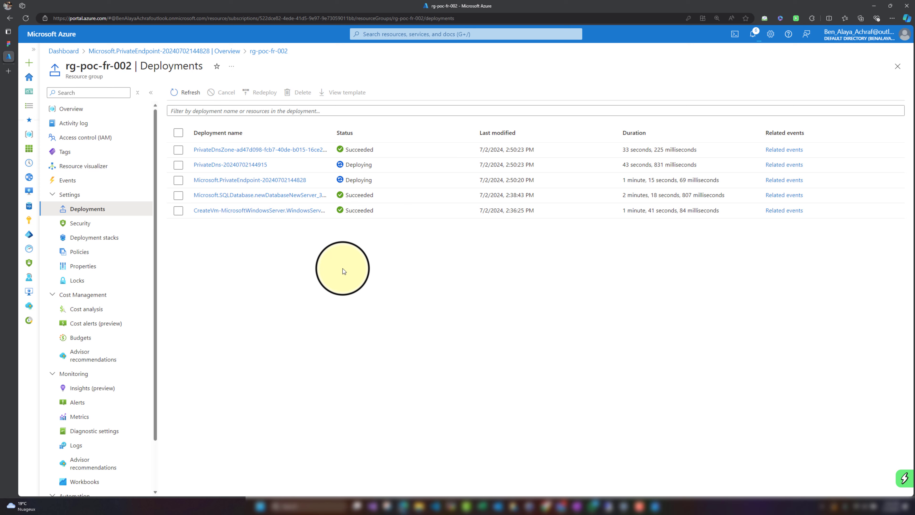
pyautogui.click(897, 66)
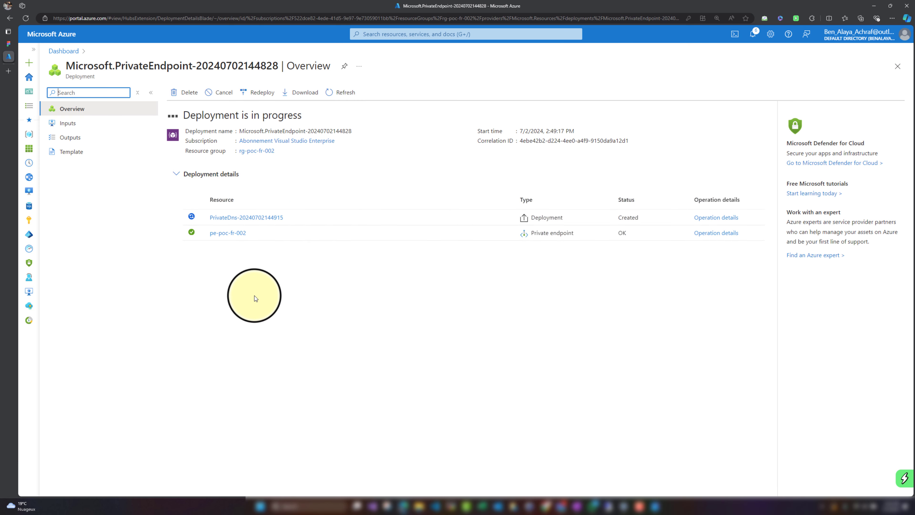
# From rg-poc-fr-002, open the private DNS zone privatelink.database.windows.net and check its properties and refreshed recordsets
pyautogui.click(257, 151)
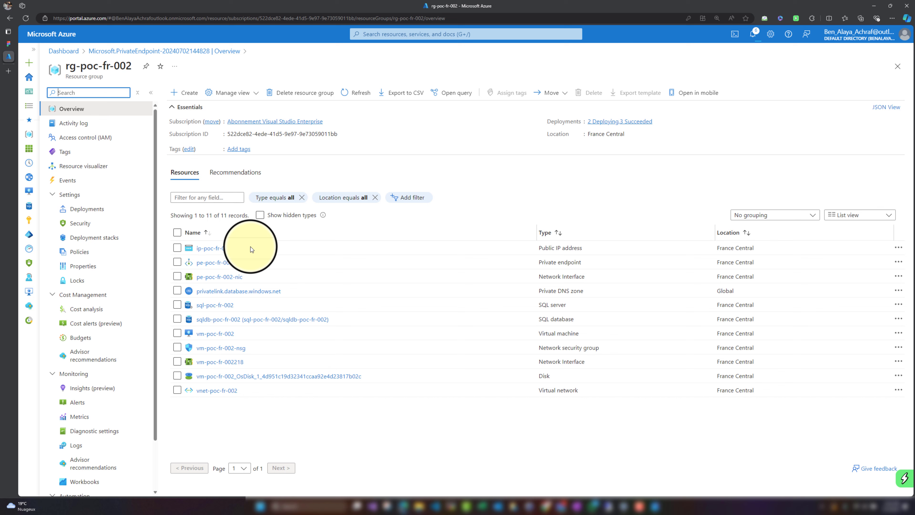
pyautogui.click(246, 294)
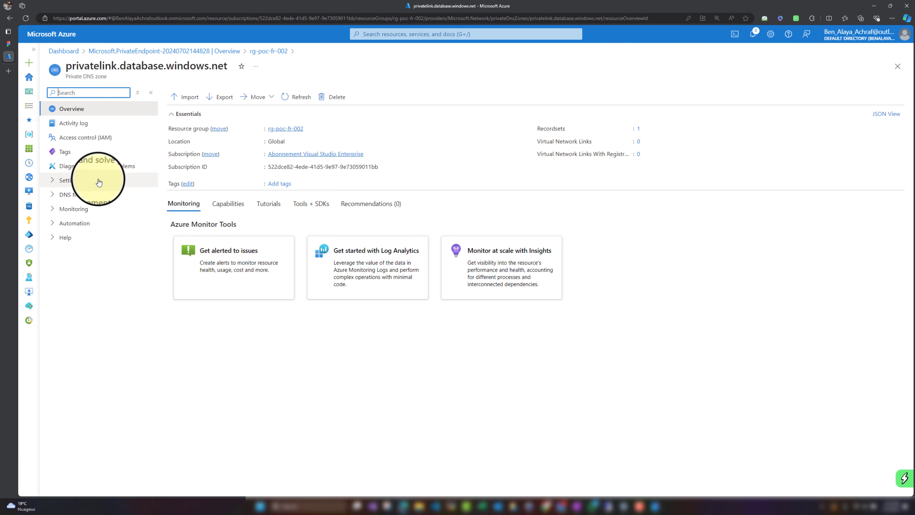
pyautogui.click(139, 93)
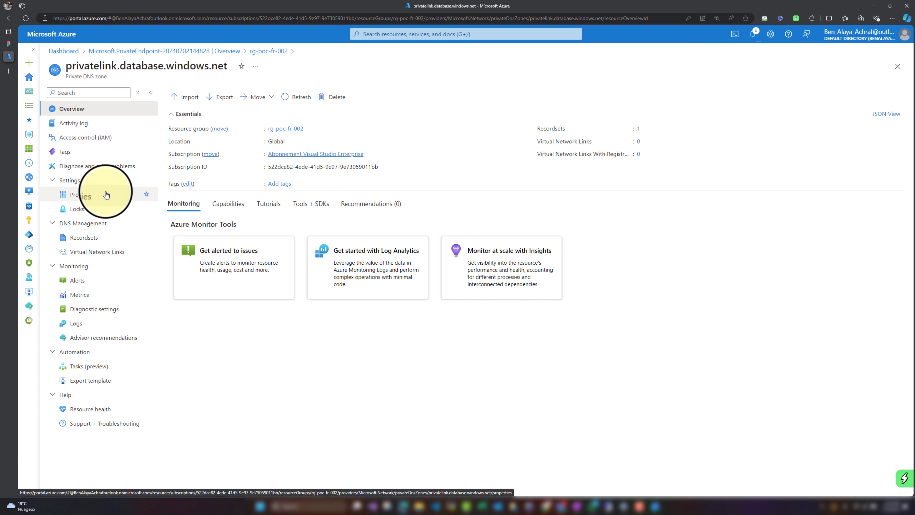
pyautogui.click(107, 194)
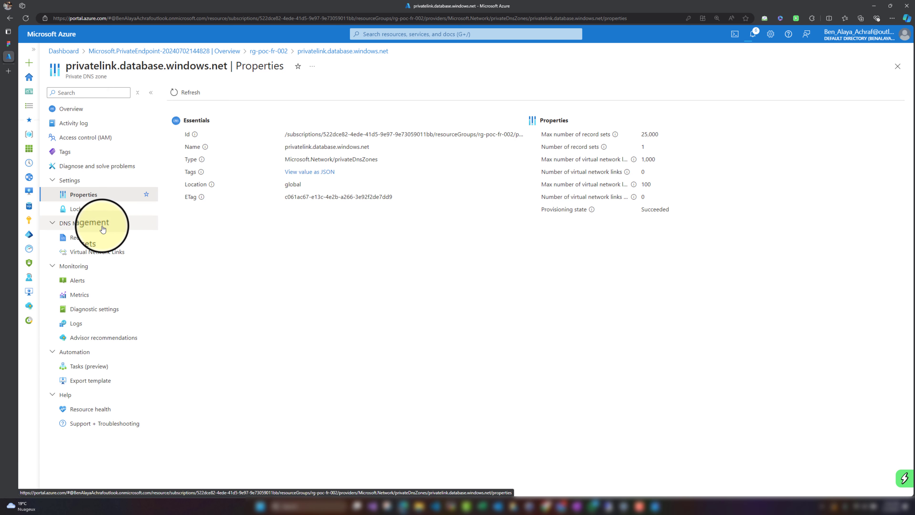
pyautogui.click(100, 237)
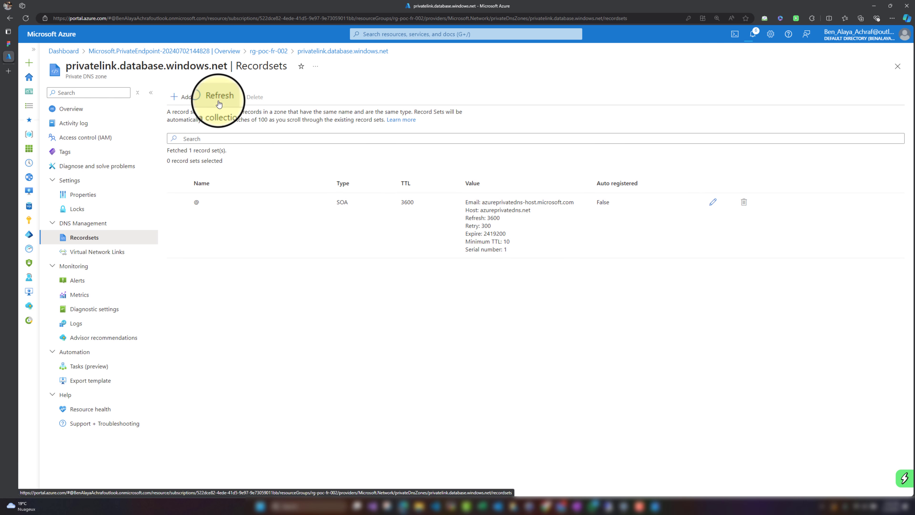
pyautogui.click(218, 104)
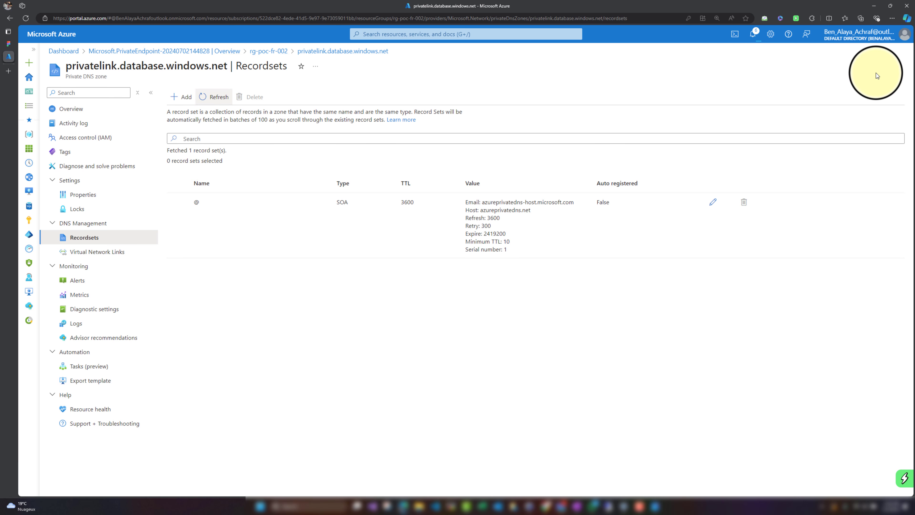
pyautogui.click(897, 66)
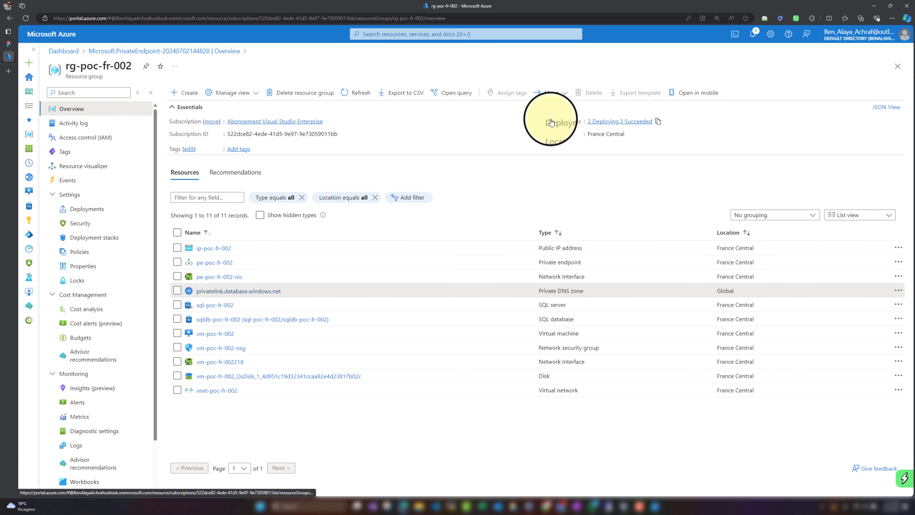
# Refresh rg-poc-fr-002, review its deployments again and return to the resource group's overview
pyautogui.click(356, 92)
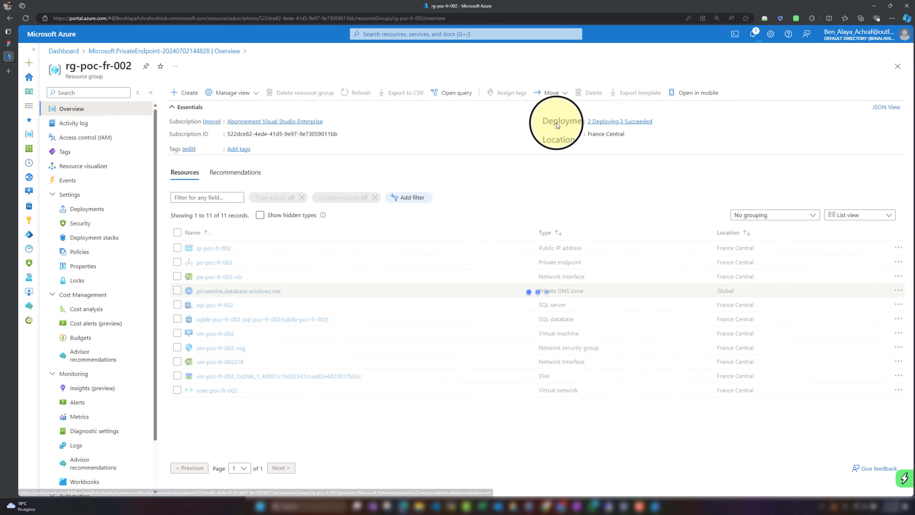
pyautogui.click(604, 122)
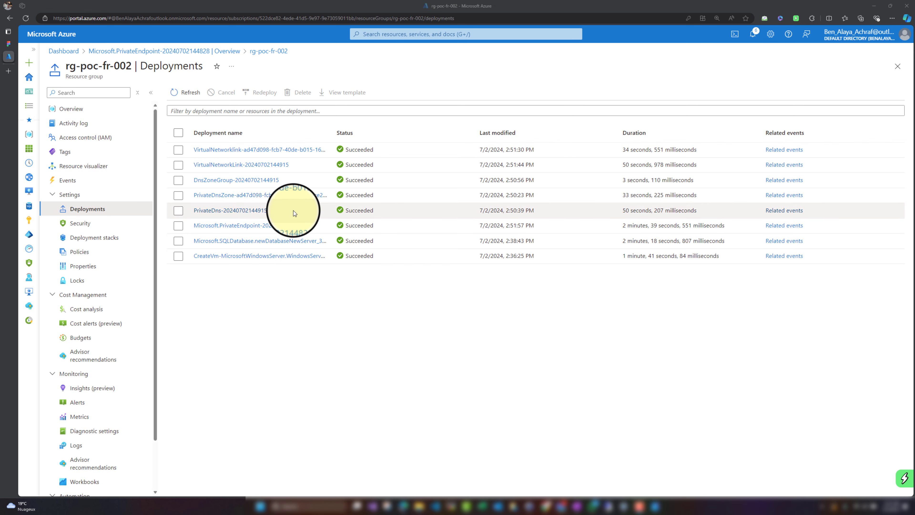
pyautogui.click(112, 114)
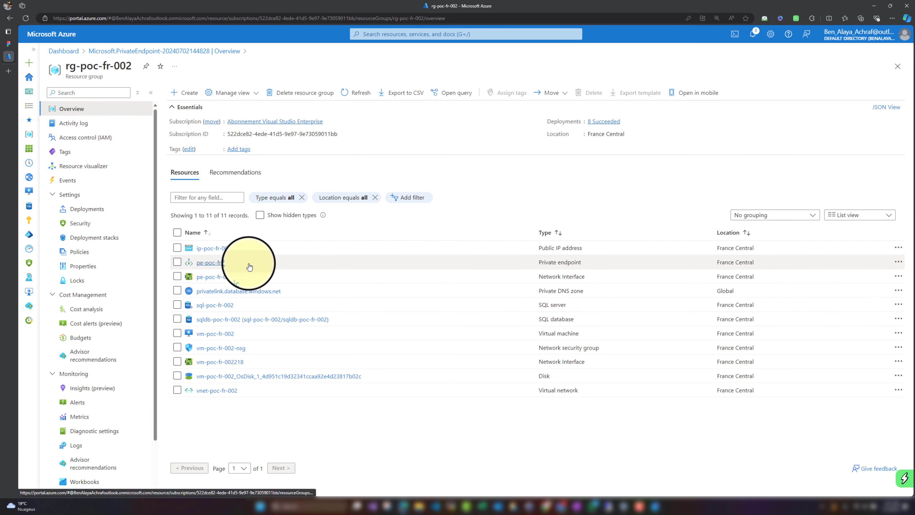
# Open private endpoint pe-poc-fr-002 and examine its target sub-resource and the IP address in its DNS configuration
pyautogui.click(207, 266)
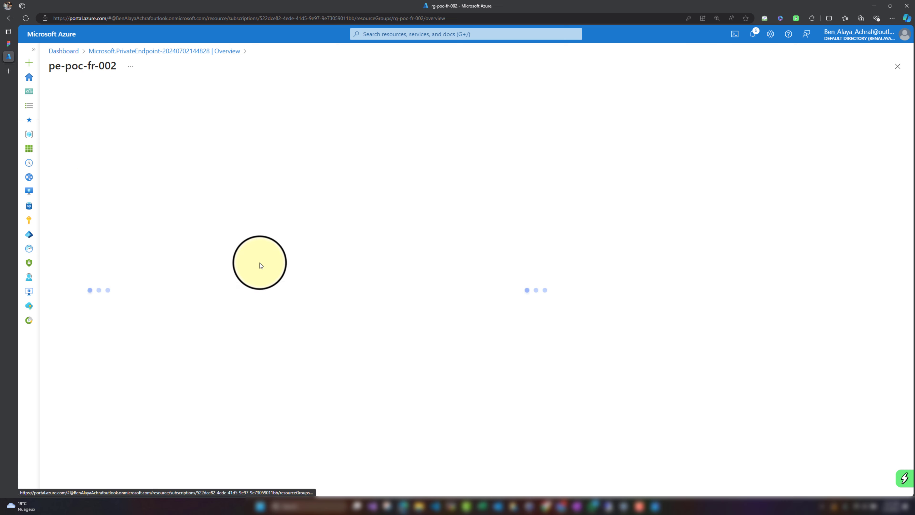
pyautogui.click(140, 91)
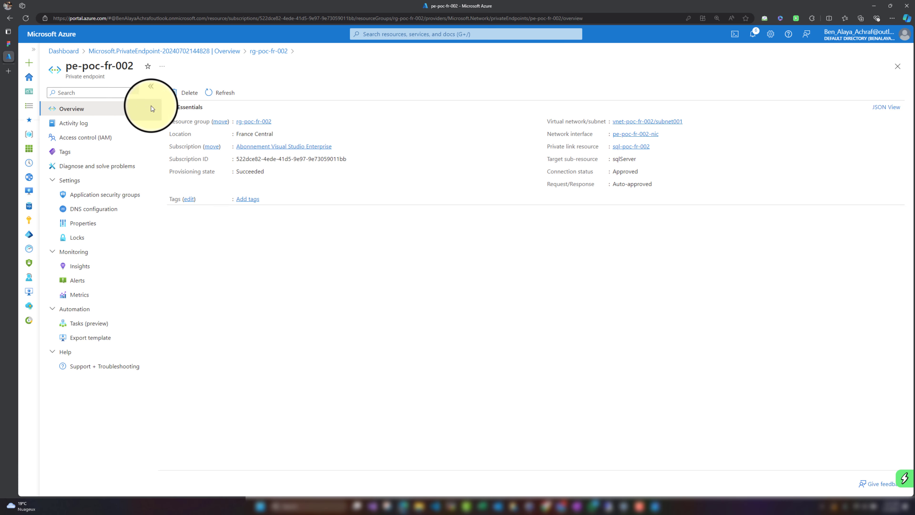
pyautogui.moveTo(570, 159); pyautogui.dragTo(629, 159)
pyautogui.click(118, 212)
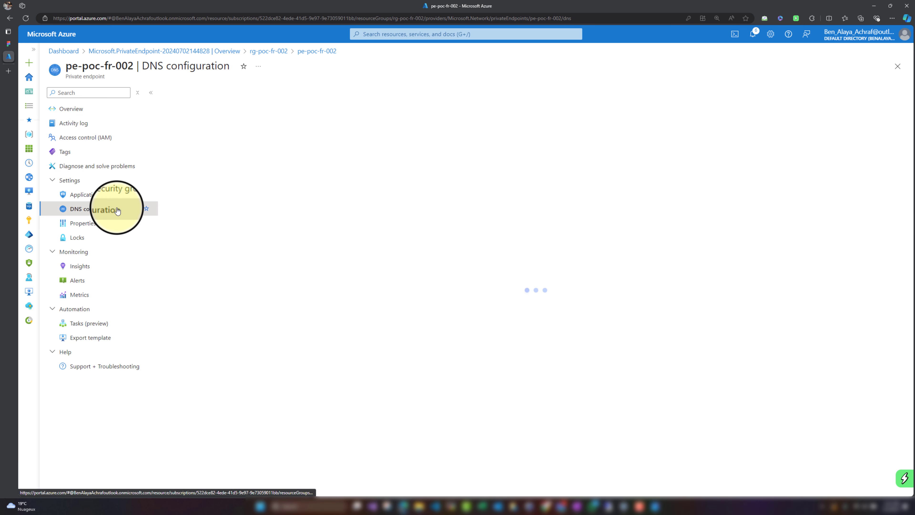
pyautogui.moveTo(424, 353); pyautogui.dragTo(450, 352)
pyautogui.click(427, 351)
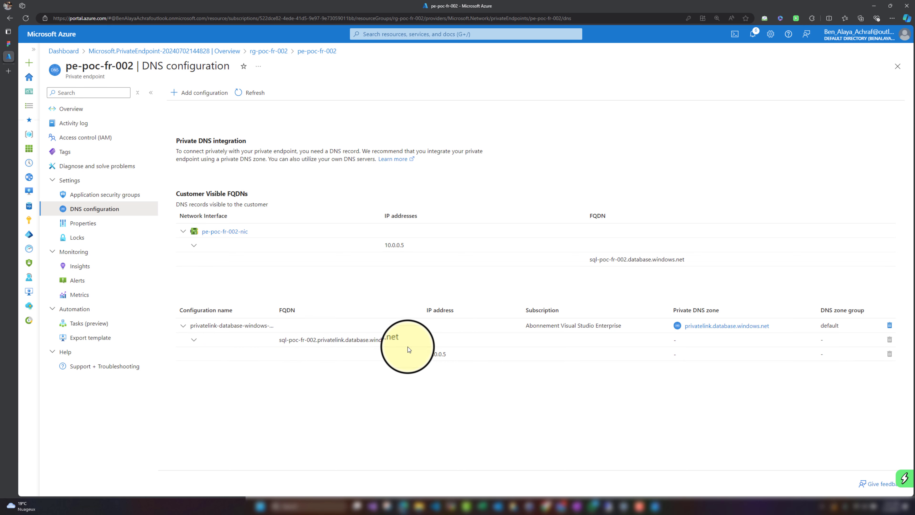
# Switch to SQL Server Management Studio on the VM, connect to sql-poc-fr-002.database.windows.net and expand the tables of sqldb-poc-fr-002
pyautogui.moveTo(605, 505)
pyautogui.click(646, 468)
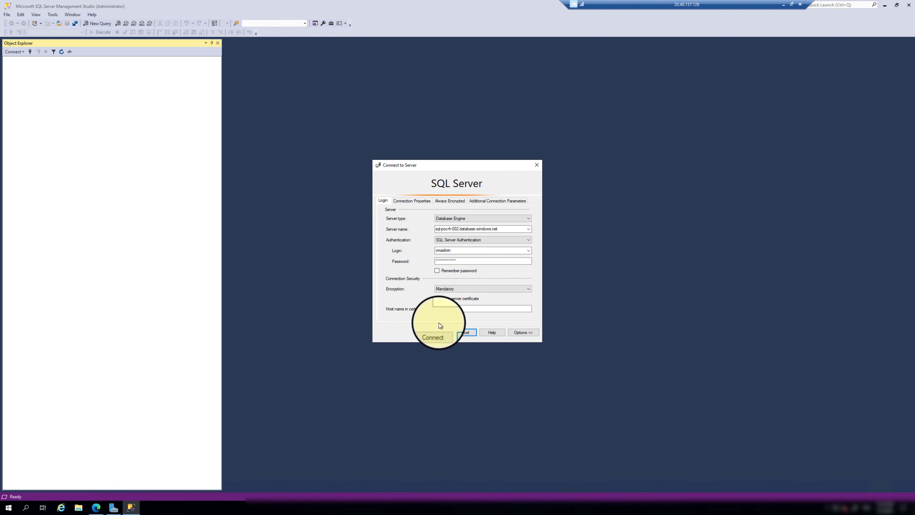
pyautogui.click(434, 331)
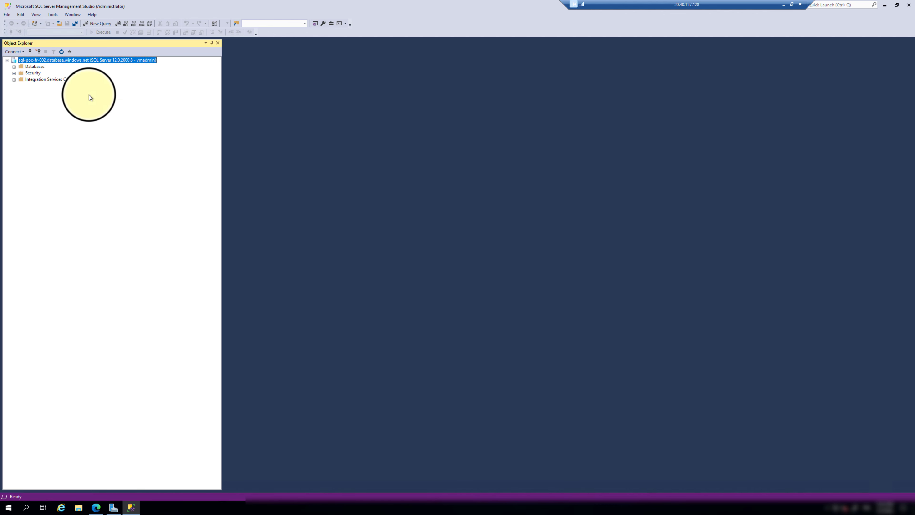
pyautogui.click(14, 66)
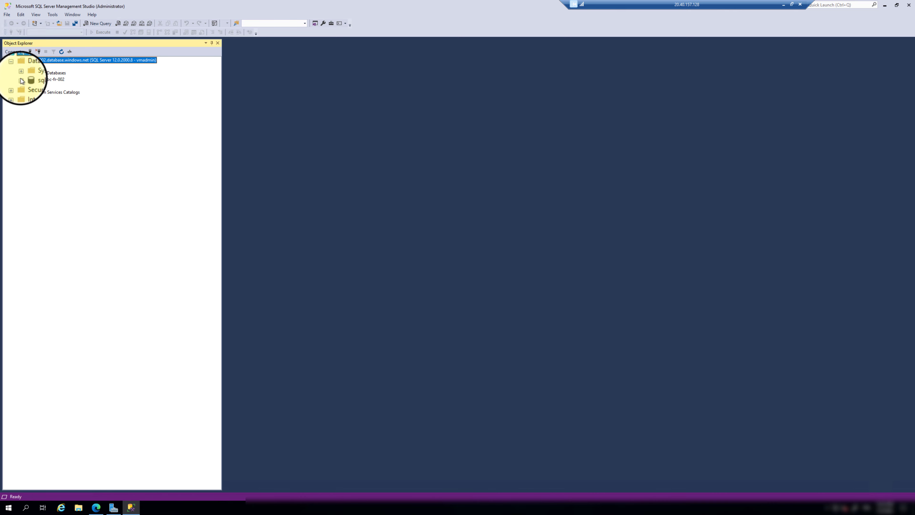
pyautogui.click(21, 79)
pyautogui.click(28, 92)
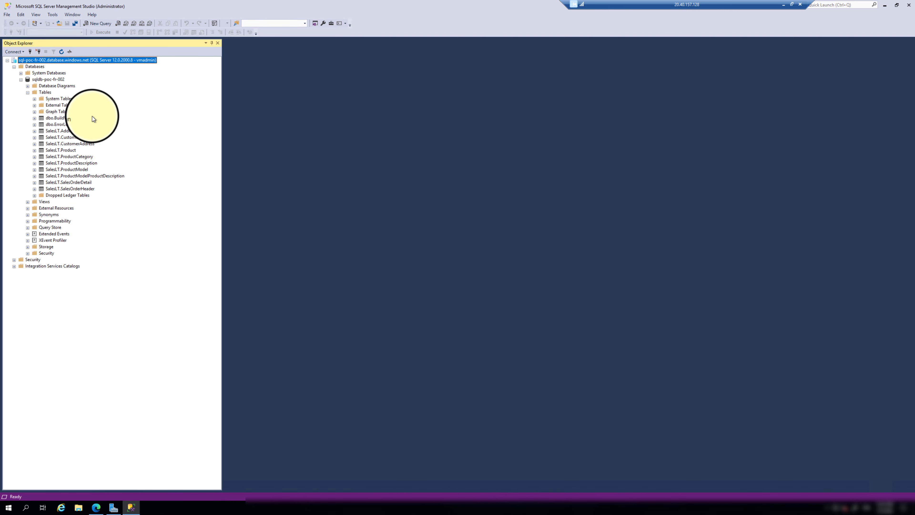
# Return to the Azure portal, highlight the IP address of pe-poc-fr-002-nic and switch to the architecture diagram 3.png
pyautogui.click(784, 5)
pyautogui.doubleClick(393, 245)
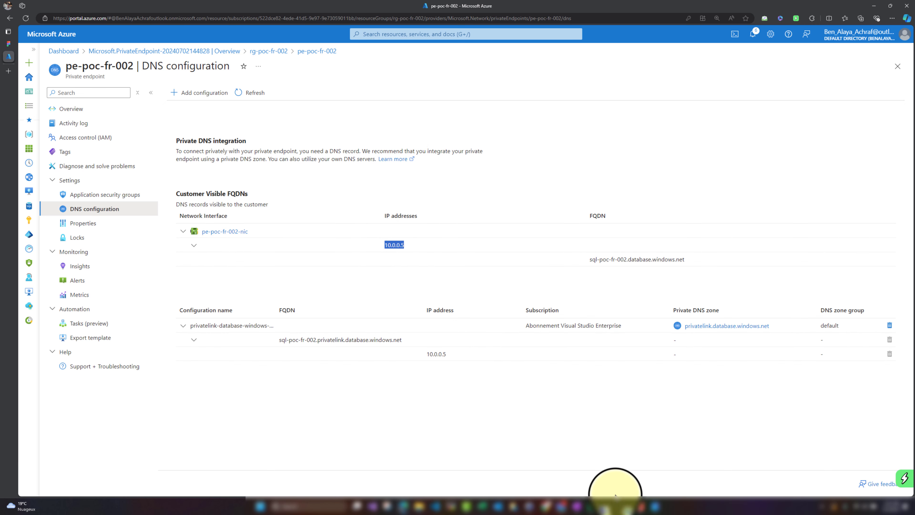
pyautogui.click(640, 505)
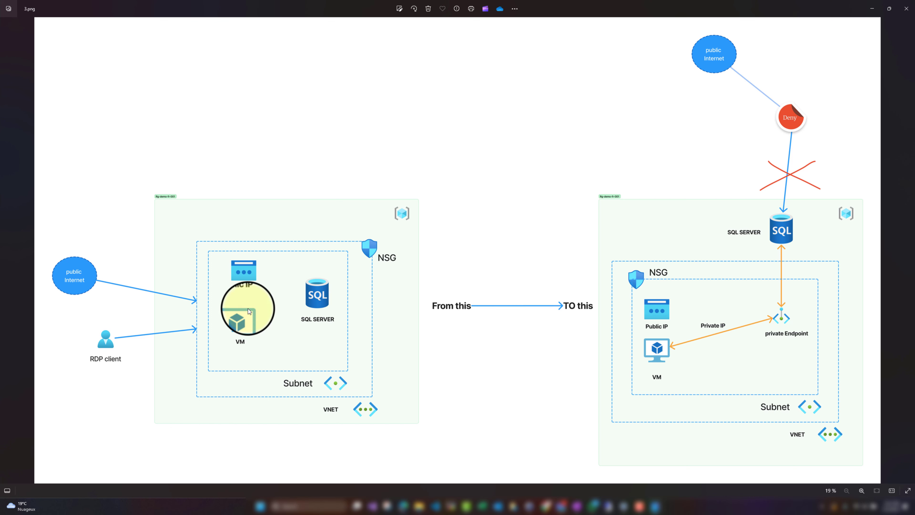